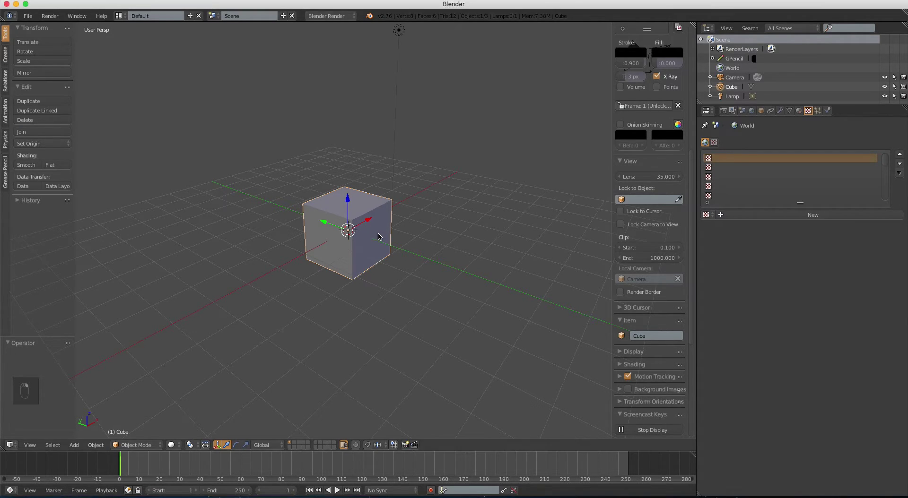
- Delete the default cube and add a UV sphere at the scene centre
{"action": "key", "text": "x"}
{"action": "left_click", "coordinate": [375, 235]}
{"action": "key", "text": "shift+a"}
{"action": "mouse_move", "coordinate": [386, 235]}
{"action": "left_click", "coordinate": [423, 269]}
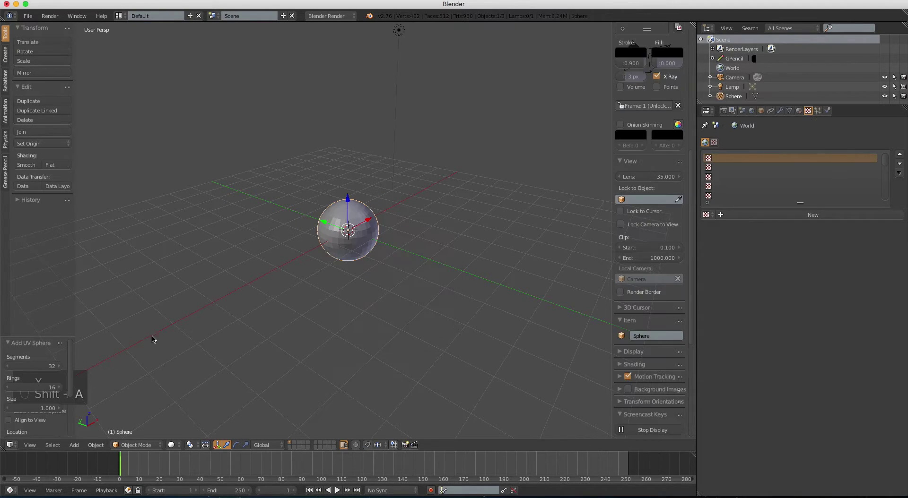
- Give the UV sphere 16 segments and 10 rings
{"action": "left_click", "coordinate": [60, 368]}
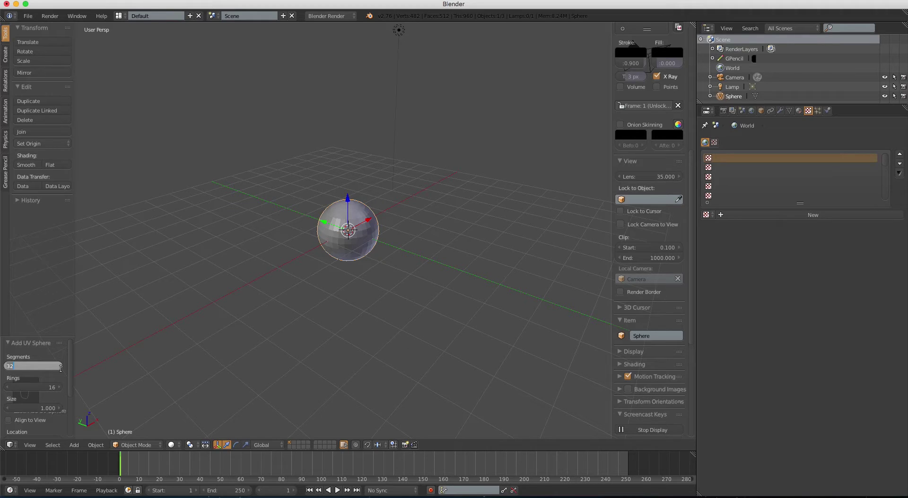
{"action": "type", "text": "16"}
{"action": "key", "text": "Tab"}
{"action": "type", "text": "10"}
{"action": "key", "text": "Return"}
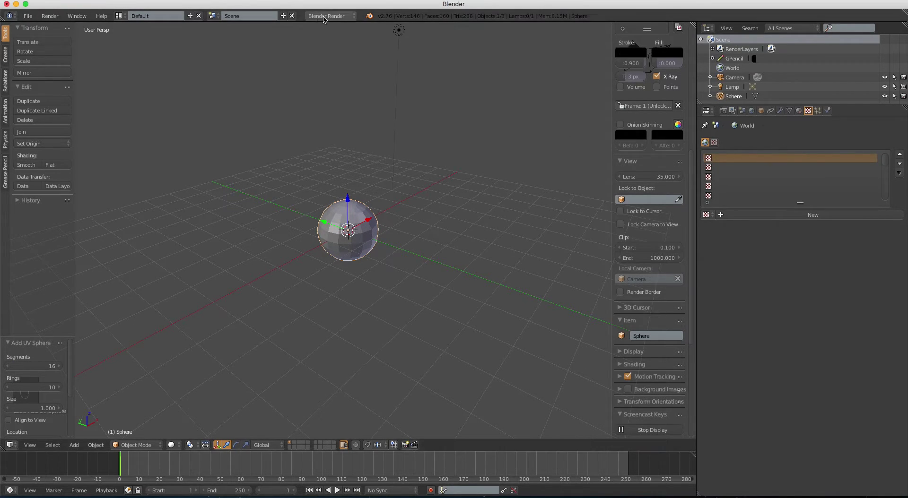
- Switch the render engine to Cycles and add a sphere material named WaterSphere
{"action": "left_click", "coordinate": [330, 16]}
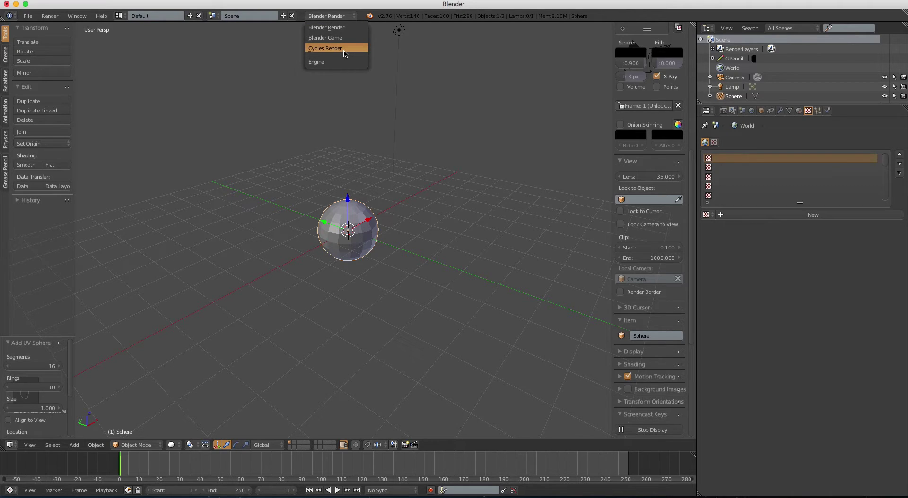
{"action": "left_click", "coordinate": [344, 49]}
{"action": "left_click", "coordinate": [799, 110]}
{"action": "left_click", "coordinate": [775, 175]}
{"action": "left_click", "coordinate": [773, 174]}
{"action": "type", "text": "WaterSphere"}
{"action": "key", "text": "Return"}
- Make the WaterSphere surface a Mix Shader with Diffuse BSDF and Glass BSDF inputs
{"action": "left_click", "coordinate": [795, 225]}
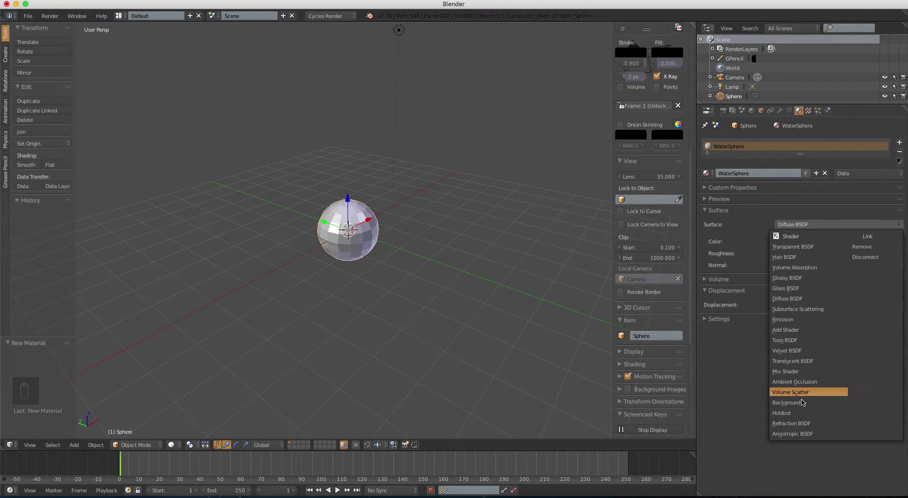
{"action": "left_click", "coordinate": [806, 372]}
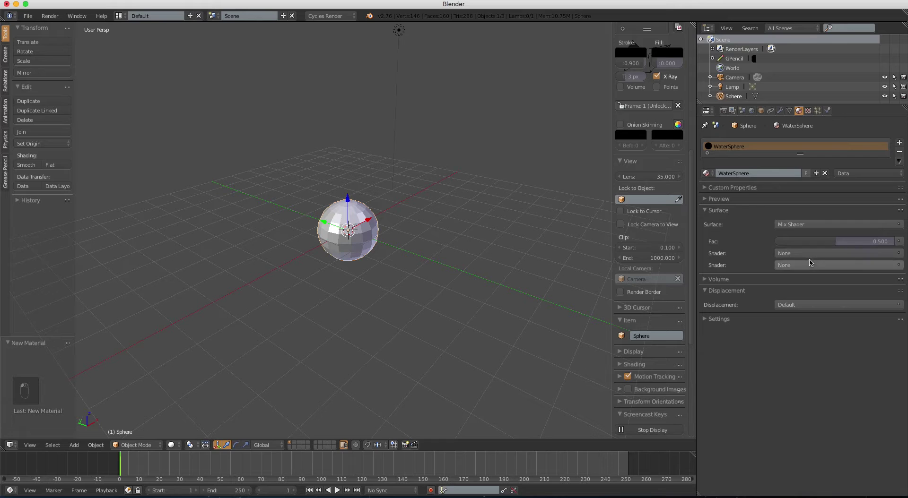
{"action": "left_click", "coordinate": [806, 254]}
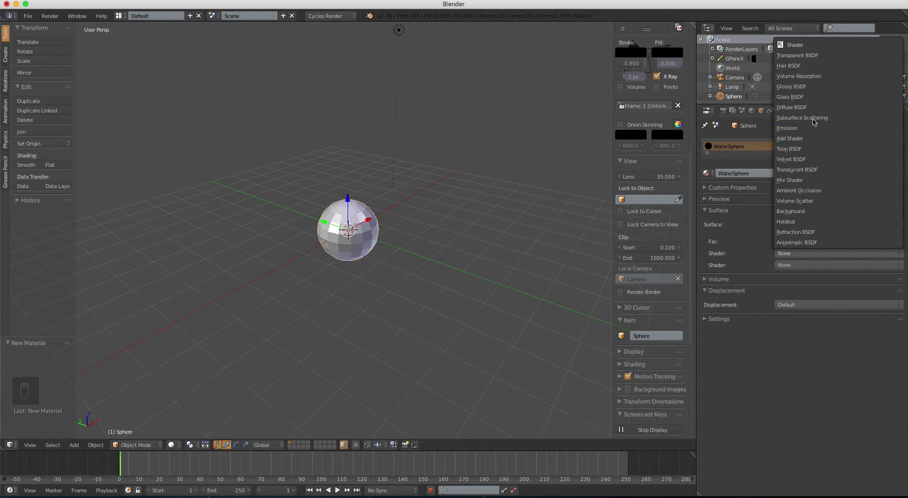
{"action": "left_click", "coordinate": [804, 108]}
{"action": "left_click", "coordinate": [800, 301]}
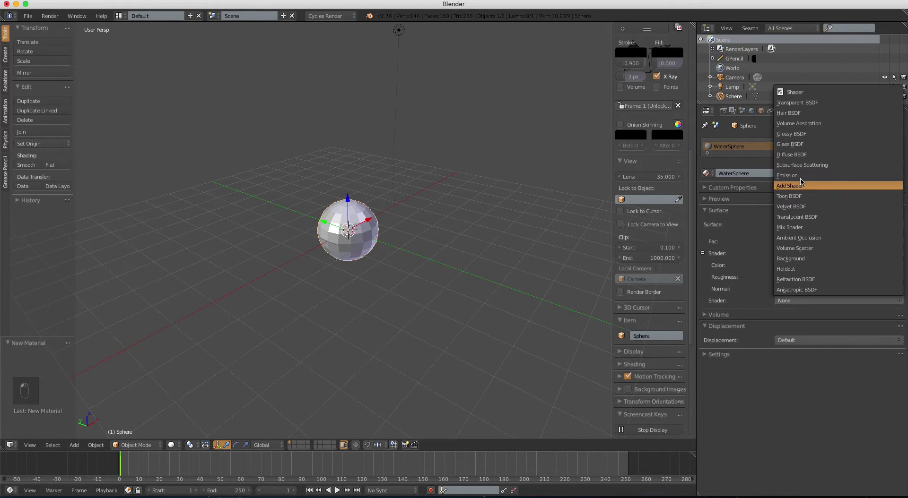
{"action": "left_click", "coordinate": [805, 145]}
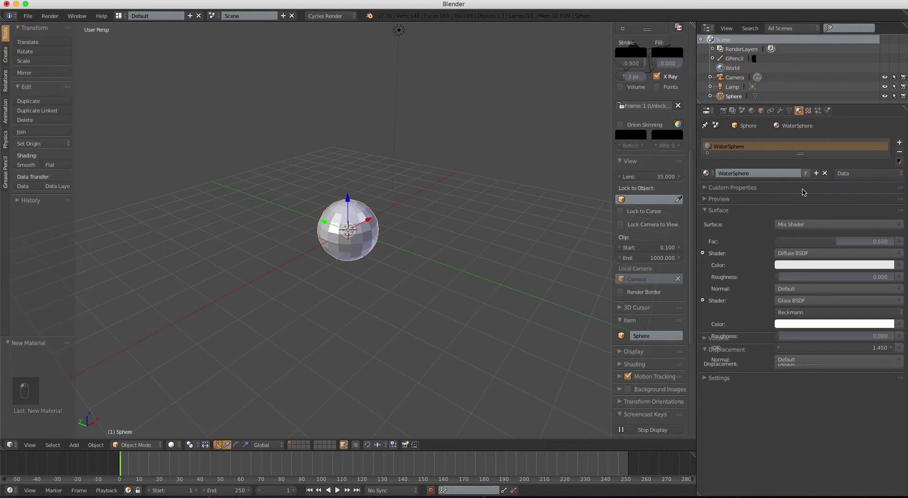
- Set the diffuse colour to R 0.071, G 0.234, B 0.8
{"action": "left_click", "coordinate": [811, 269]}
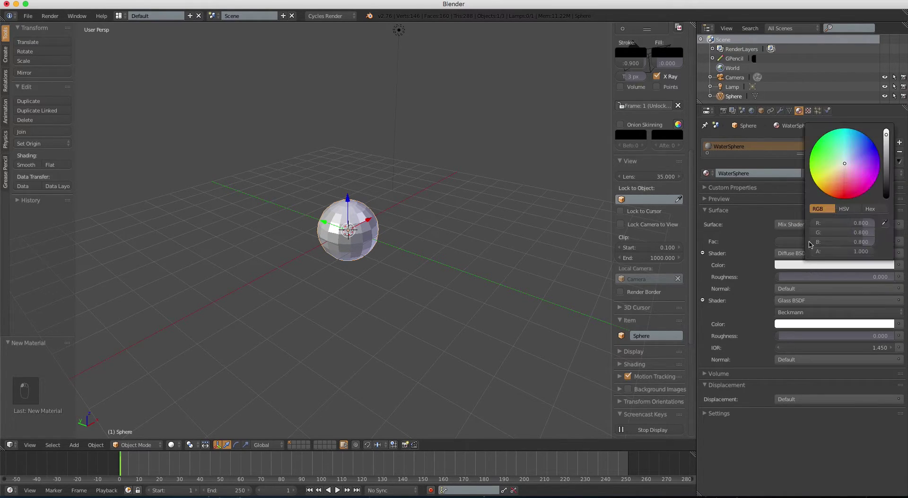
{"action": "left_click", "coordinate": [848, 225]}
{"action": "type", "text": ".071"}
{"action": "key", "text": "Tab"}
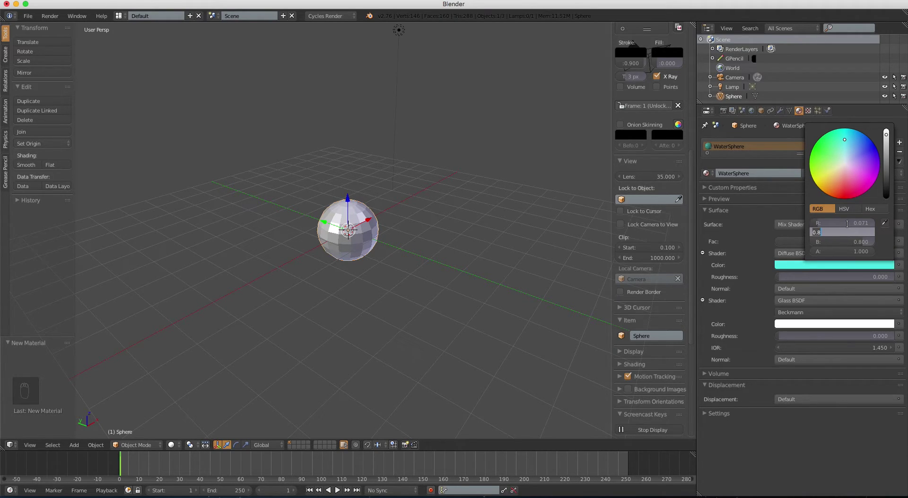
{"action": "type", "text": ".234"}
{"action": "key", "text": "Tab"}
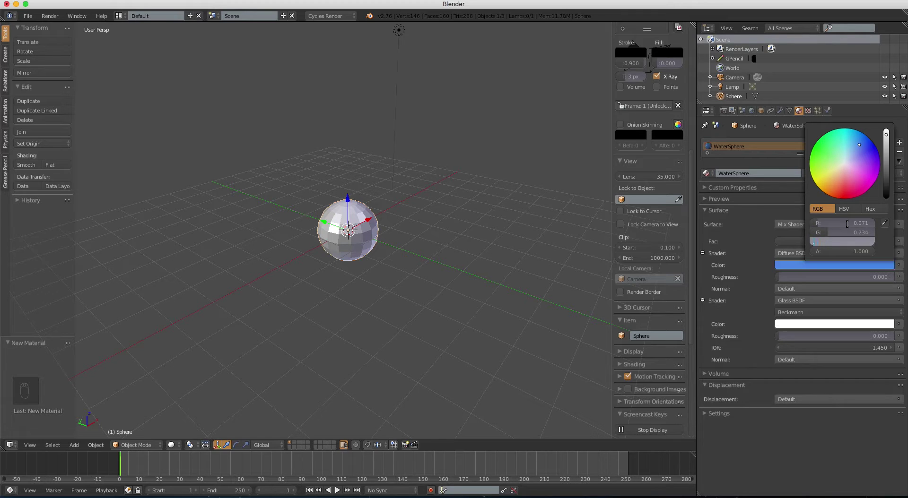
{"action": "type", "text": "0.8"}
{"action": "key", "text": "Return"}
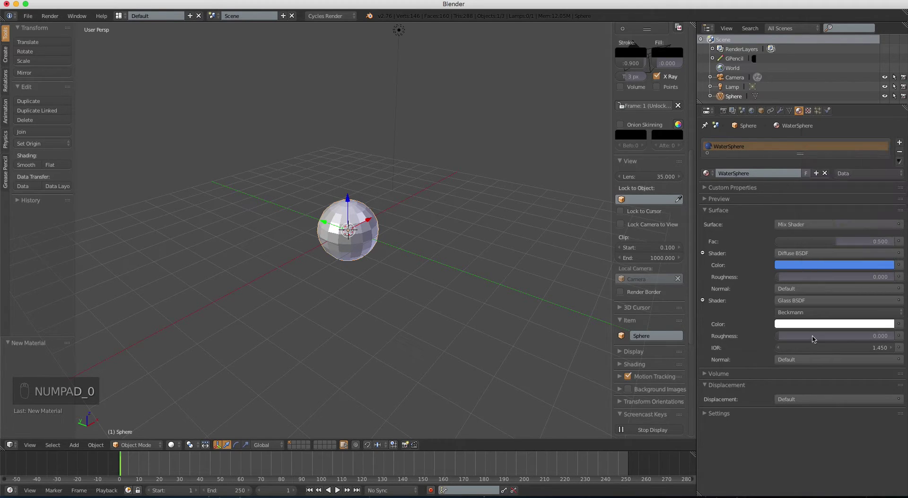
- Set the glass colour's red and green to 0.904 and the mix factor to 0.673
{"action": "left_click", "coordinate": [815, 324]}
{"action": "left_click", "coordinate": [826, 283]}
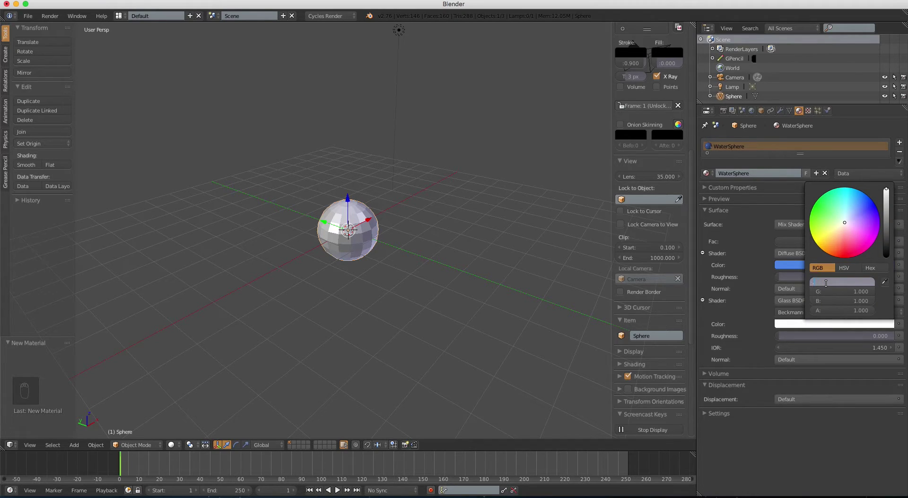
{"action": "type", "text": ".904"}
{"action": "key", "text": "Tab"}
{"action": "type", "text": ".904"}
{"action": "key", "text": "Return"}
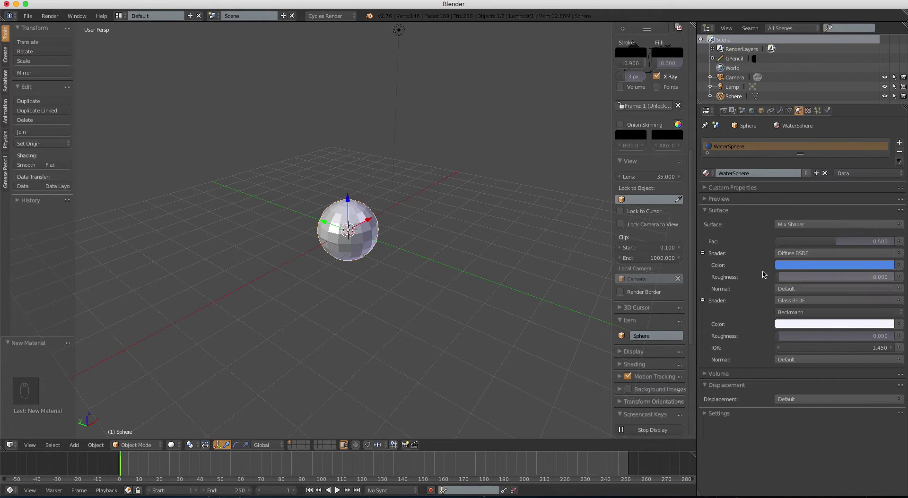
{"action": "left_click", "coordinate": [821, 244]}
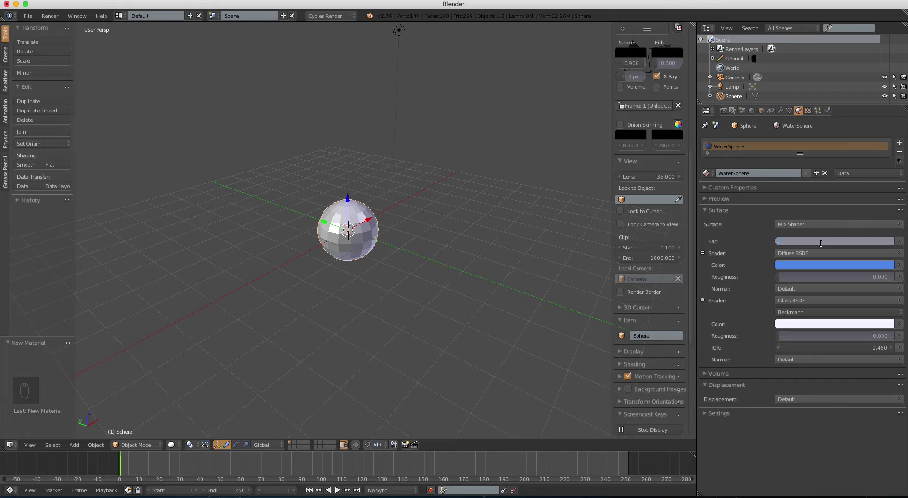
{"action": "key", "text": "Return"}
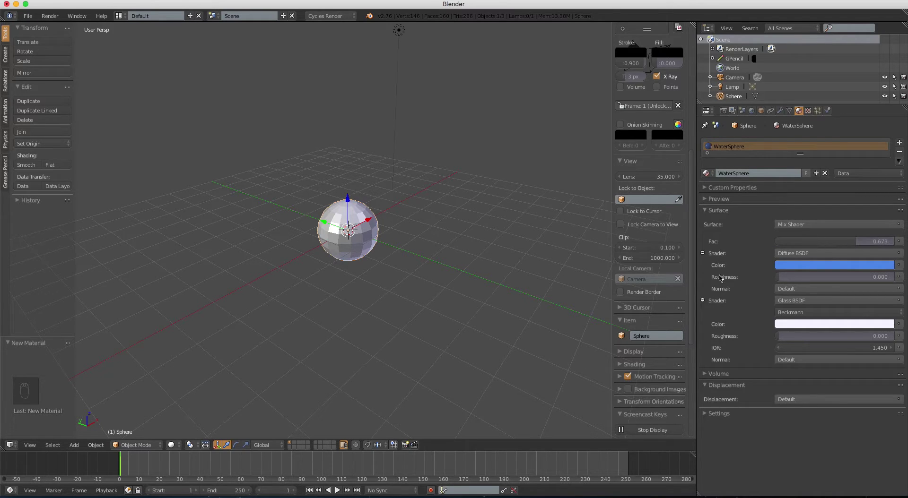
- Add a Displace modifier to the sphere with a new Clouds texture
{"action": "left_click", "coordinate": [780, 111]}
{"action": "left_click", "coordinate": [777, 145]}
{"action": "left_click", "coordinate": [812, 214]}
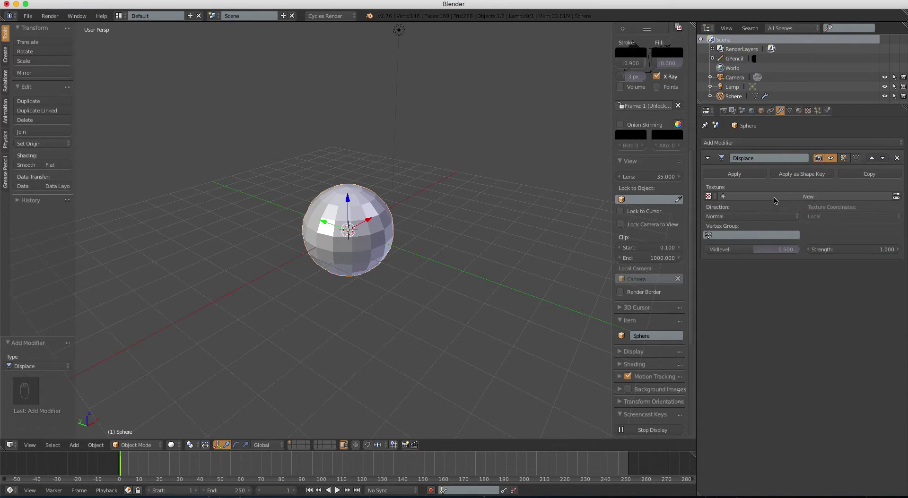
{"action": "left_click", "coordinate": [804, 197]}
{"action": "left_click", "coordinate": [808, 110]}
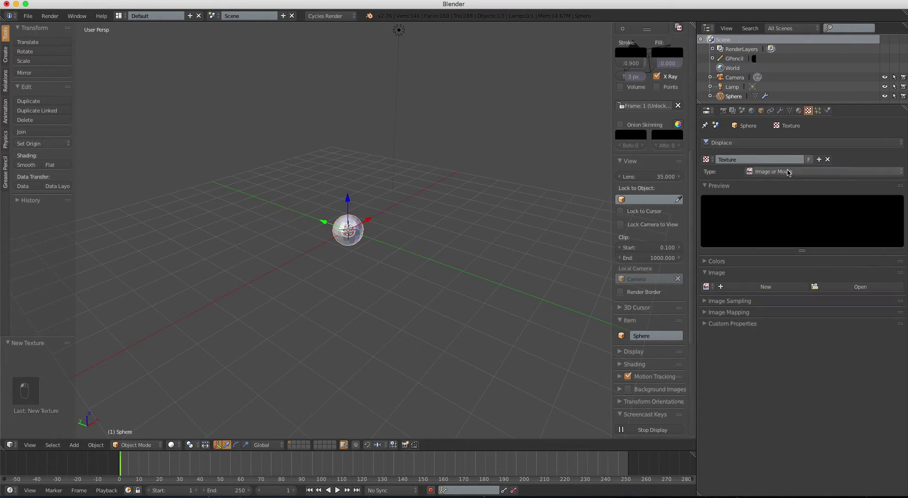
{"action": "left_click", "coordinate": [802, 172]}
{"action": "left_click", "coordinate": [804, 211]}
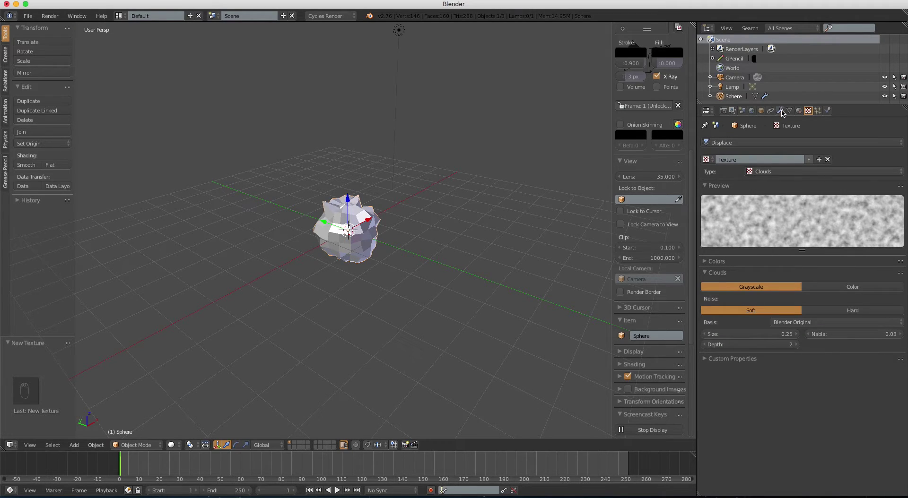
- Set the displacement strength to 0.3 and texture coordinates to Object
{"action": "left_click", "coordinate": [780, 110]}
{"action": "left_click", "coordinate": [841, 250]}
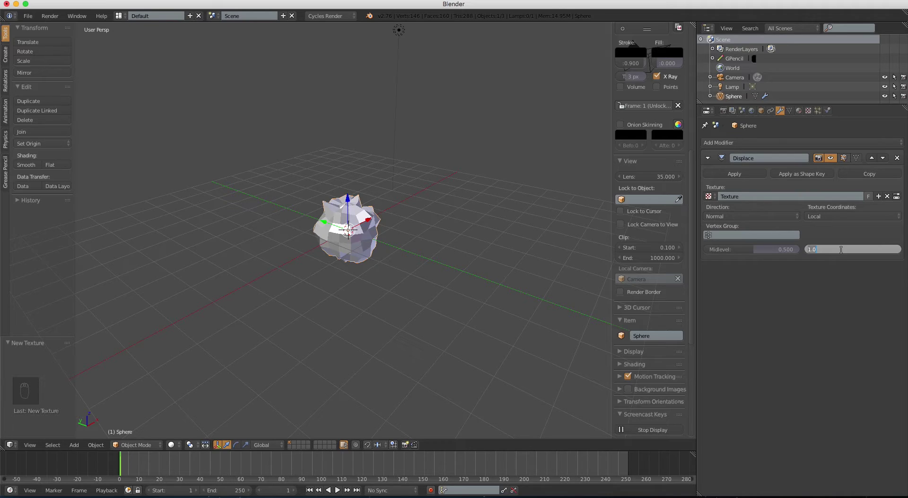
{"action": "type", "text": "0.3"}
{"action": "key", "text": "Return"}
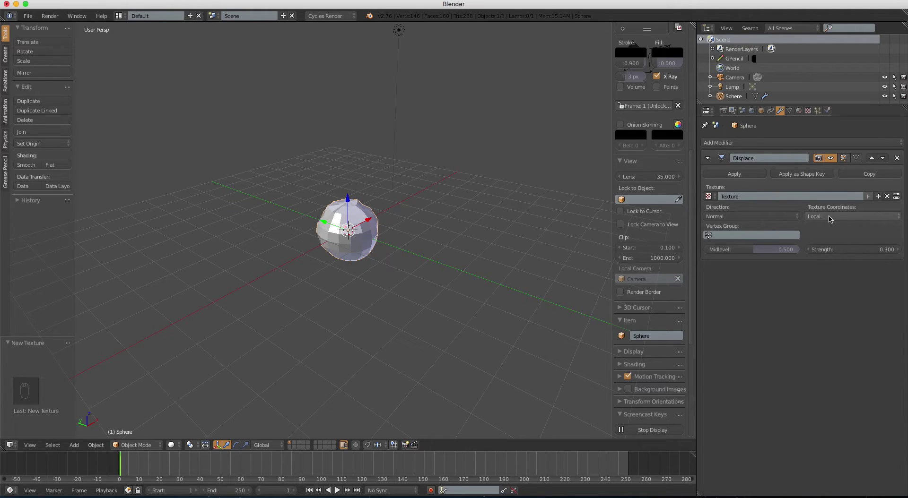
{"action": "left_click", "coordinate": [833, 220]}
{"action": "left_click", "coordinate": [833, 219]}
{"action": "left_click", "coordinate": [835, 186]}
- Add a cube, move it along Y away from the sphere, and keyframe its location
{"action": "key", "text": "shift+a"}
{"action": "mouse_move", "coordinate": [383, 218]}
{"action": "left_click", "coordinate": [420, 227]}
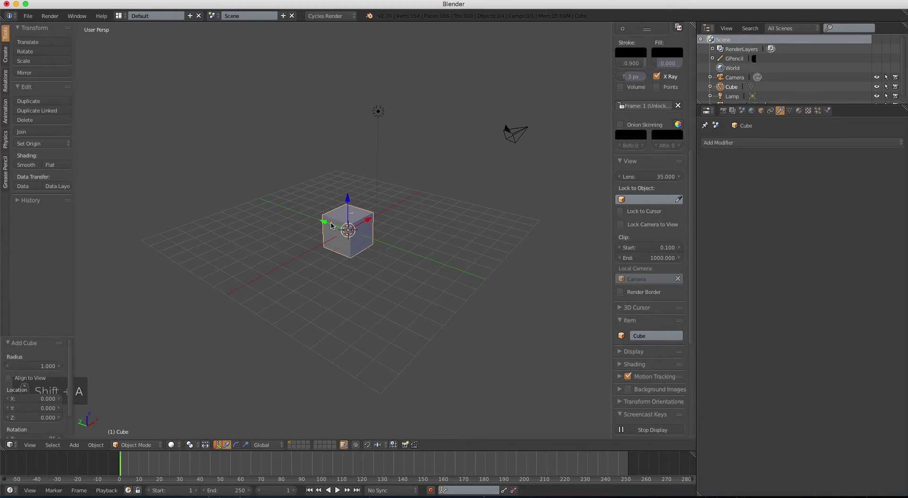
{"action": "left_click_drag", "start_coordinate": [331, 225], "coordinate": [478, 279]}
{"action": "scroll", "coordinate": [398, 261], "scroll_direction": "down", "scroll_amount": 3}
{"action": "scroll", "coordinate": [398, 262], "scroll_direction": "up", "scroll_amount": 4}
{"action": "key", "text": "i"}
{"action": "left_click", "coordinate": [416, 266]}
- Set the animation end frame to 60
{"action": "left_click", "coordinate": [231, 490]}
{"action": "type", "text": "60"}
{"action": "key", "text": "Return"}
- At frame 60, move the cube along X and keyframe its new location
{"action": "left_click_drag", "start_coordinate": [212, 467], "coordinate": [241, 467]}
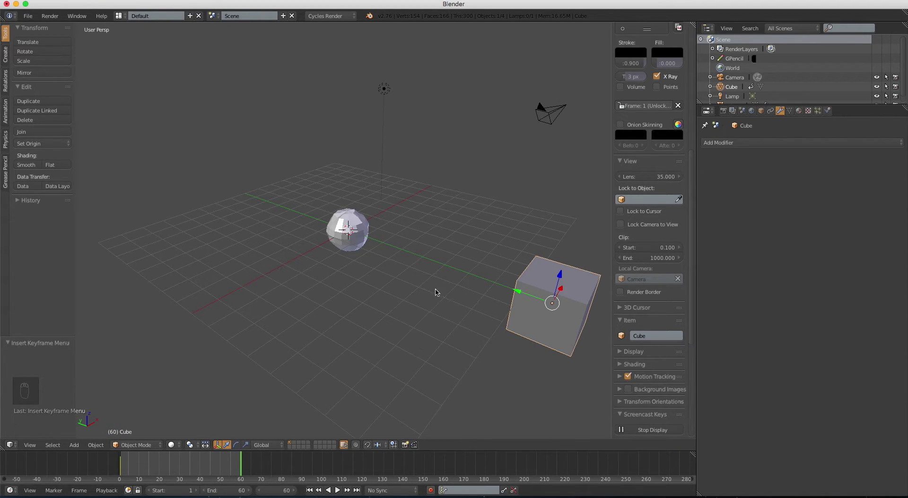
{"action": "left_click_drag", "start_coordinate": [562, 291], "coordinate": [553, 303]}
{"action": "key", "text": "i"}
{"action": "left_click", "coordinate": [502, 290]}
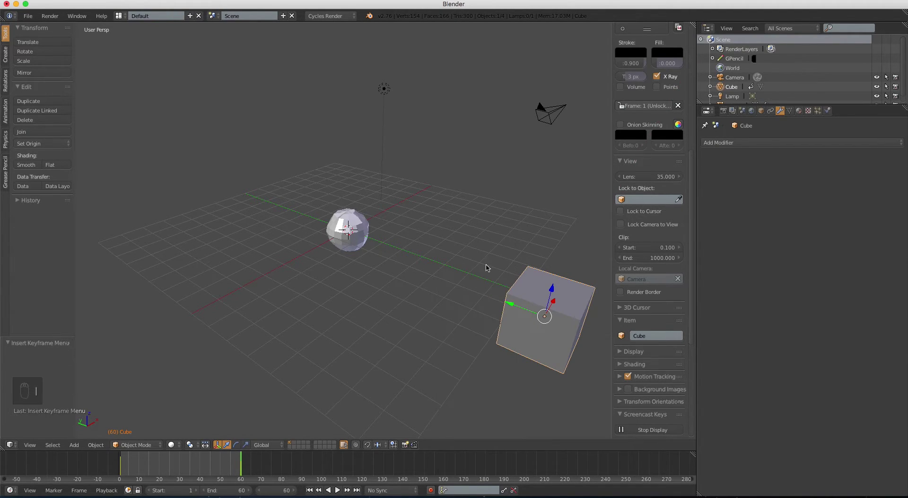
{"action": "mouse_move", "coordinate": [486, 268]}
{"action": "middle_mouse_down"}
{"action": "mouse_move", "coordinate": [448, 264]}
{"action": "mouse_move", "coordinate": [478, 270]}
{"action": "middle_mouse_up"}
{"action": "left_click", "coordinate": [351, 220]}
- Select the sphere and pick Cube as the Displace modifier's texture object
{"action": "right_click", "coordinate": [352, 223]}
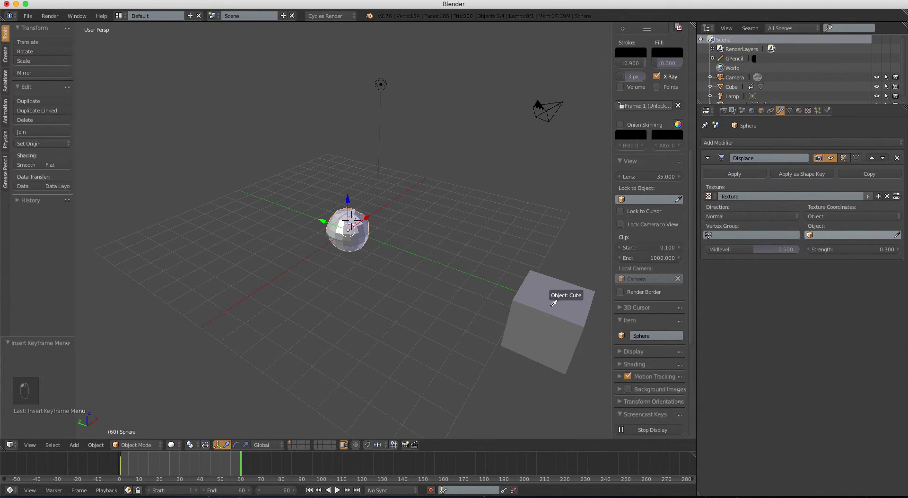
{"action": "left_click", "coordinate": [555, 305]}
{"action": "middle_click_drag", "start_coordinate": [523, 235], "coordinate": [496, 240]}
- Rewind the animation, play it, and stop playback
{"action": "left_click_drag", "start_coordinate": [162, 473], "coordinate": [119, 473]}
{"action": "left_click", "coordinate": [337, 491]}
{"action": "left_click", "coordinate": [335, 492]}
- Split the viewport and turn the lower area into a Graph Editor
{"action": "left_click_drag", "start_coordinate": [609, 23], "coordinate": [591, 199]}
{"action": "left_click", "coordinate": [10, 445]}
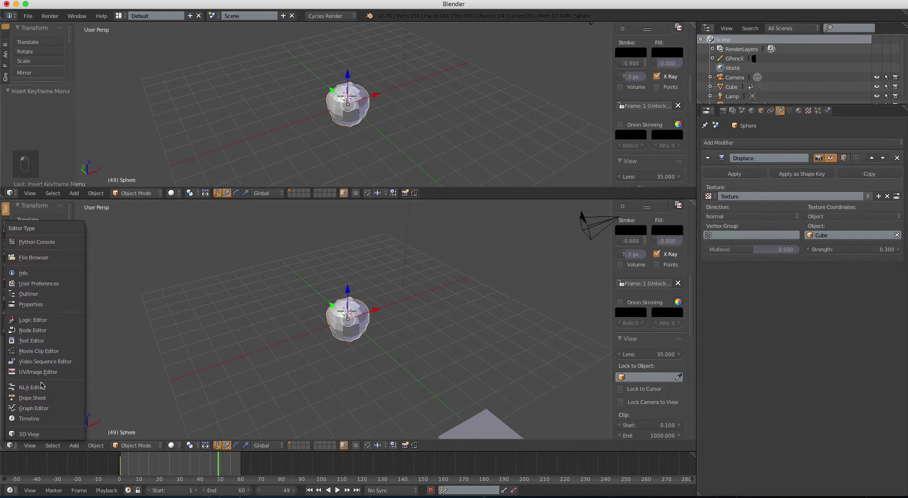
{"action": "left_click", "coordinate": [34, 408]}
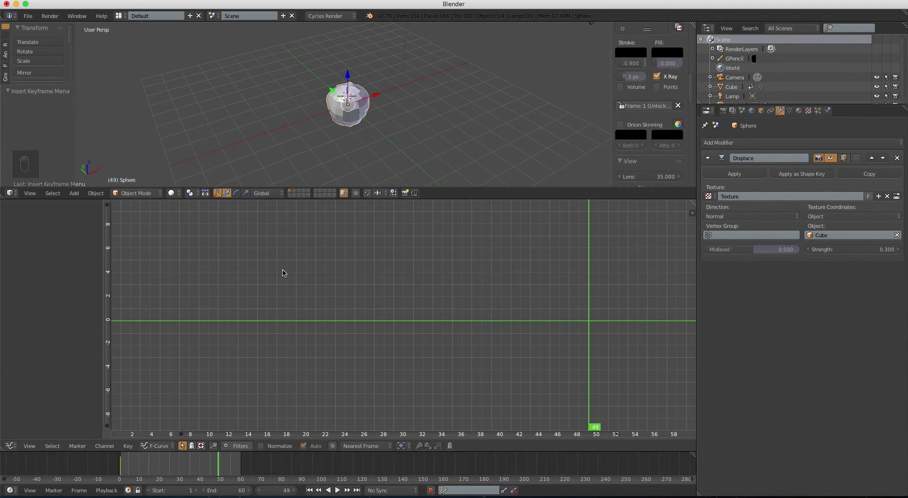
{"action": "scroll", "coordinate": [412, 163], "scroll_direction": "down", "scroll_amount": 5}
- Set the cube's keyframes to Linear interpolation and merge the areas back into one view
{"action": "right_click", "coordinate": [395, 152]}
{"action": "key", "text": "t"}
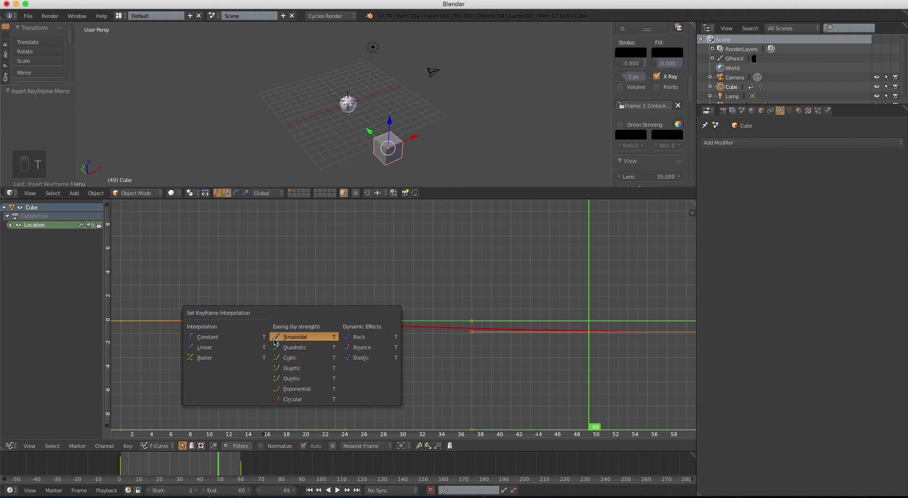
{"action": "left_click", "coordinate": [252, 350]}
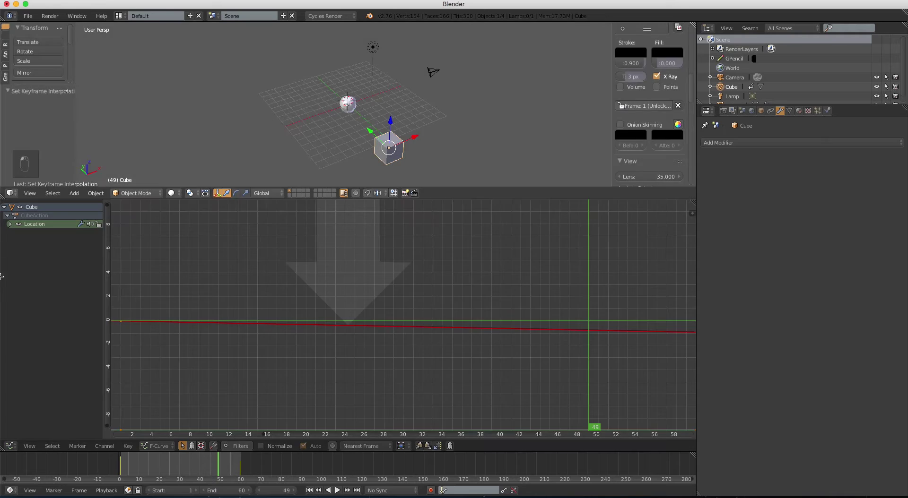
{"action": "left_click_drag", "start_coordinate": [1, 276], "coordinate": [290, 251]}
{"action": "scroll", "coordinate": [318, 264], "scroll_direction": "up", "scroll_amount": 4}
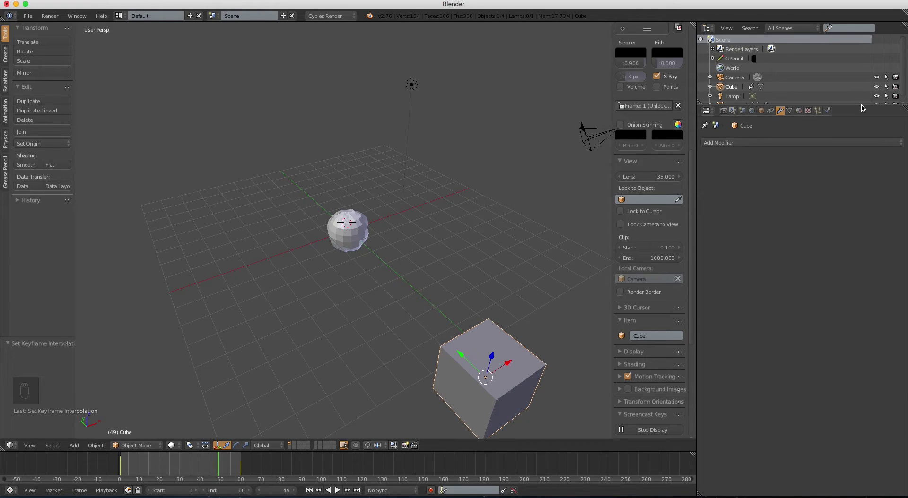
- Exclude the cube from rendering via the outliner
{"action": "left_click_drag", "start_coordinate": [862, 105], "coordinate": [861, 168]}
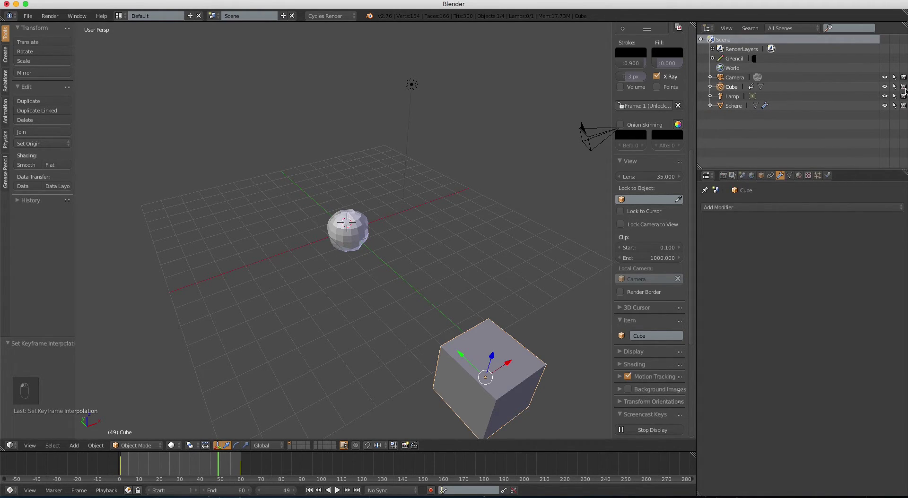
{"action": "left_click", "coordinate": [904, 88]}
{"action": "left_click_drag", "start_coordinate": [874, 169], "coordinate": [874, 133]}
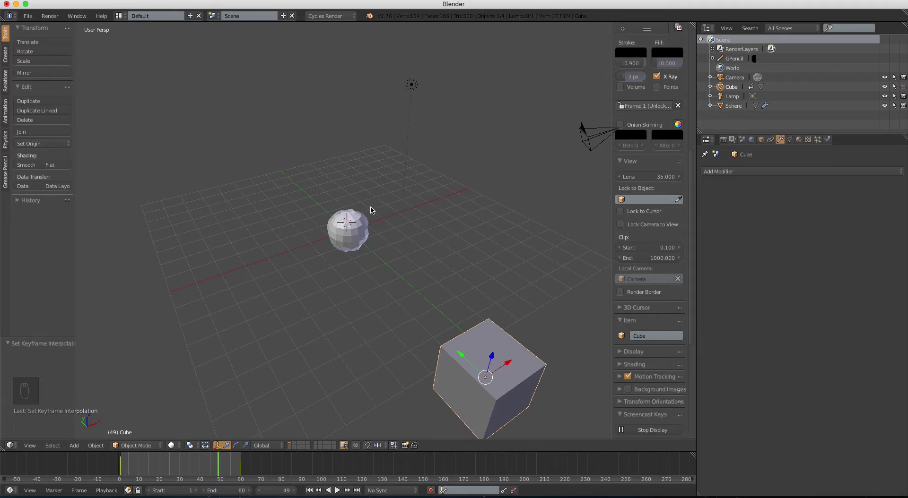
{"action": "middle_click_drag", "start_coordinate": [369, 217], "coordinate": [391, 240]}
- Add a Bezier circle and centre it on the sphere from the top view
{"action": "key", "text": "shift+a"}
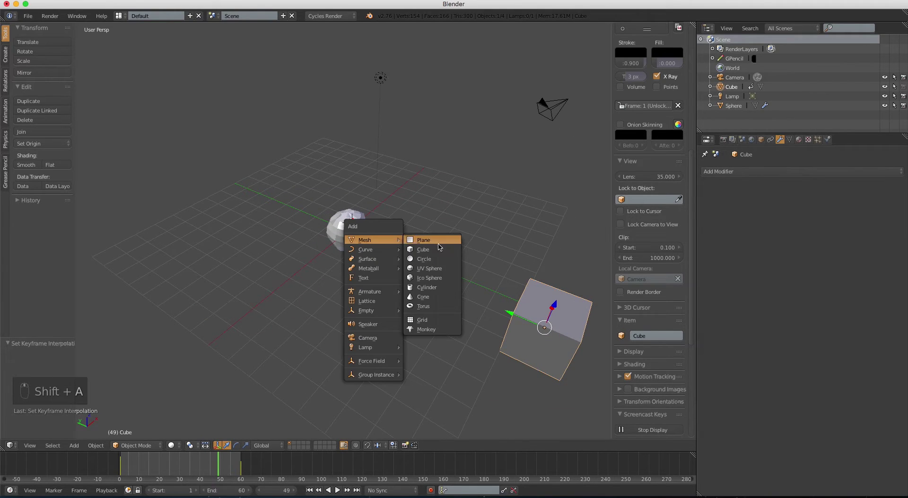
{"action": "mouse_move", "coordinate": [374, 249]}
{"action": "left_click", "coordinate": [418, 259]}
{"action": "middle_click_drag", "start_coordinate": [418, 259], "coordinate": [360, 245]}
{"action": "key", "text": "KP_7"}
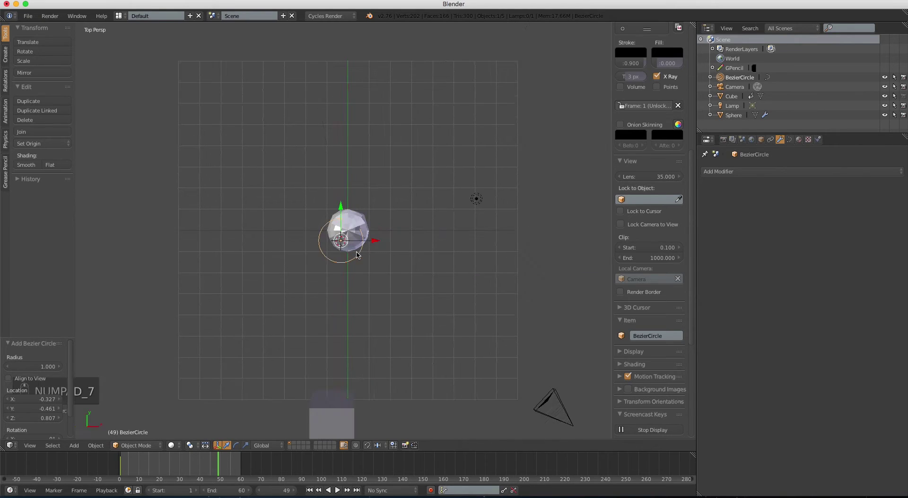
{"action": "key", "text": "g"}
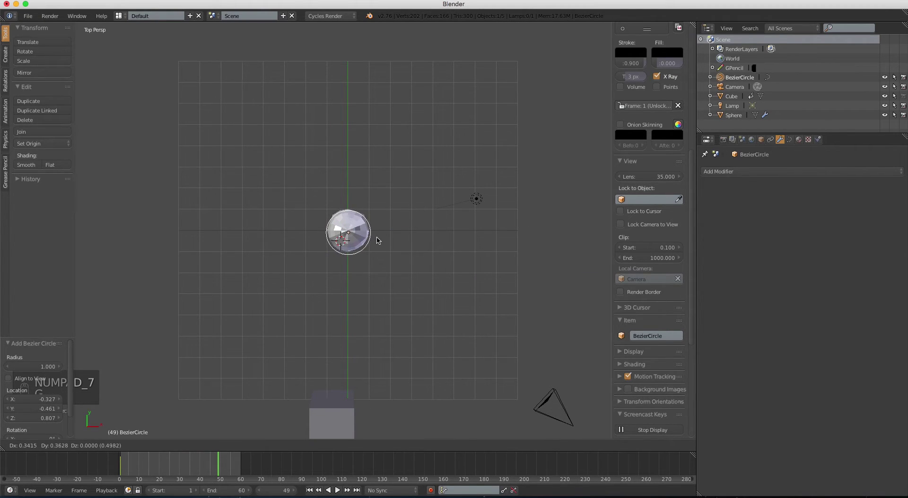
{"action": "left_click", "coordinate": [377, 240]}
{"action": "middle_click_drag", "start_coordinate": [377, 240], "coordinate": [403, 235]}
- Scale the circle up (to about 1.322) so it rings the sphere
{"action": "key", "text": "s"}
{"action": "left_click", "coordinate": [462, 265]}
{"action": "middle_click_drag", "start_coordinate": [463, 265], "coordinate": [430, 215]}
{"action": "key", "text": "s"}
{"action": "left_click", "coordinate": [454, 257]}
{"action": "middle_click_drag", "start_coordinate": [454, 257], "coordinate": [348, 238]}
- Move the camera closer to frame the sphere and look through the camera
{"action": "middle_click_drag", "start_coordinate": [150, 133], "coordinate": [508, 174]}
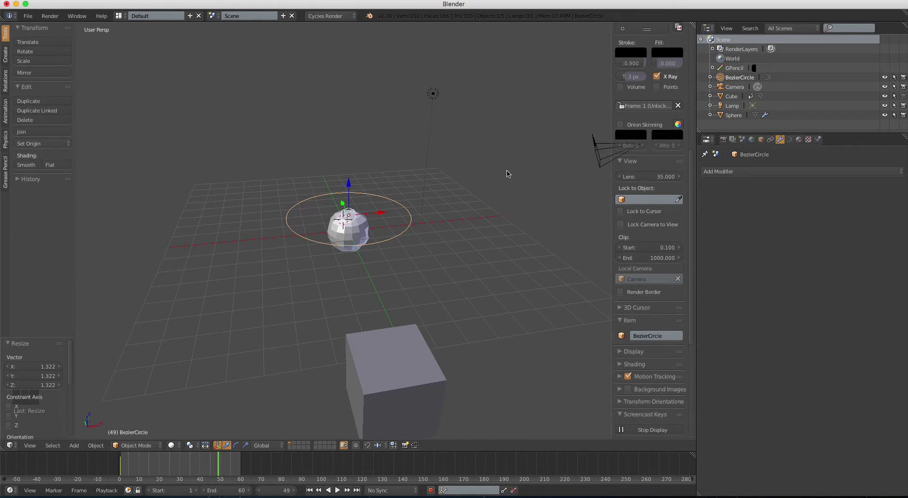
{"action": "right_click", "coordinate": [599, 155]}
{"action": "middle_click_drag", "start_coordinate": [344, 185], "coordinate": [375, 186]}
{"action": "key", "text": "g"}
{"action": "left_click", "coordinate": [325, 231]}
{"action": "key", "text": "KP_0"}
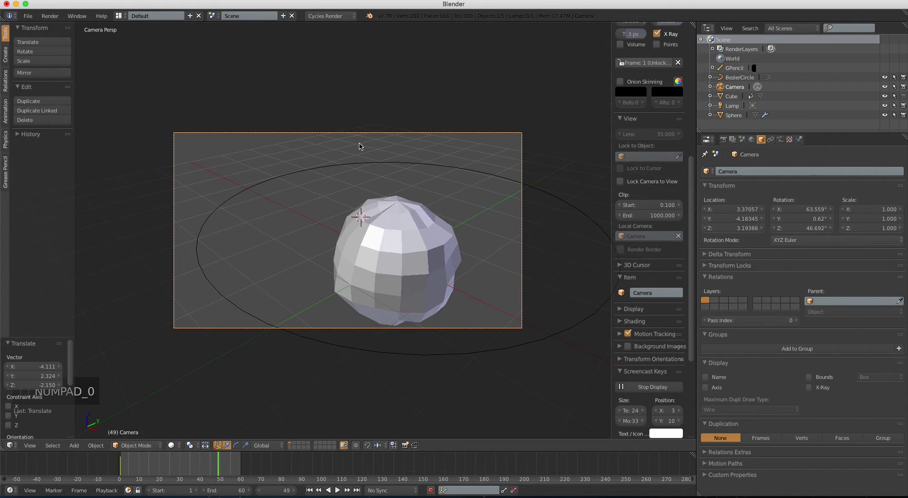
- Nudge the camera to a new framing, then parent it to the Bezier circle with Follow Path
{"action": "key", "text": "g"}
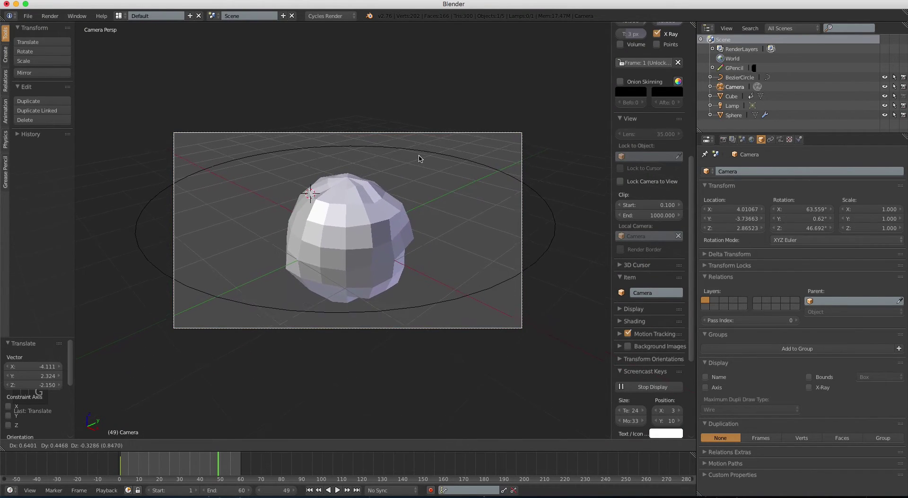
{"action": "left_click", "coordinate": [417, 164]}
{"action": "key", "text": "KP_0"}
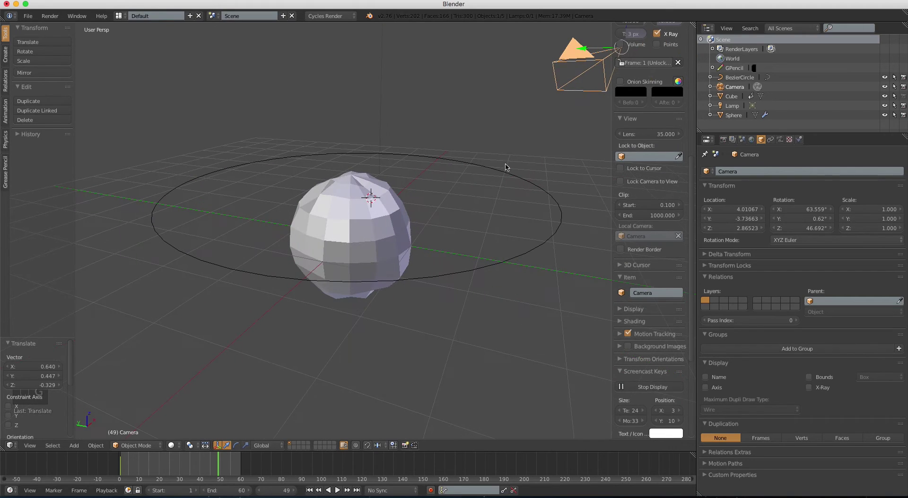
{"action": "middle_click_drag", "start_coordinate": [525, 161], "coordinate": [479, 190], "text": "shift"}
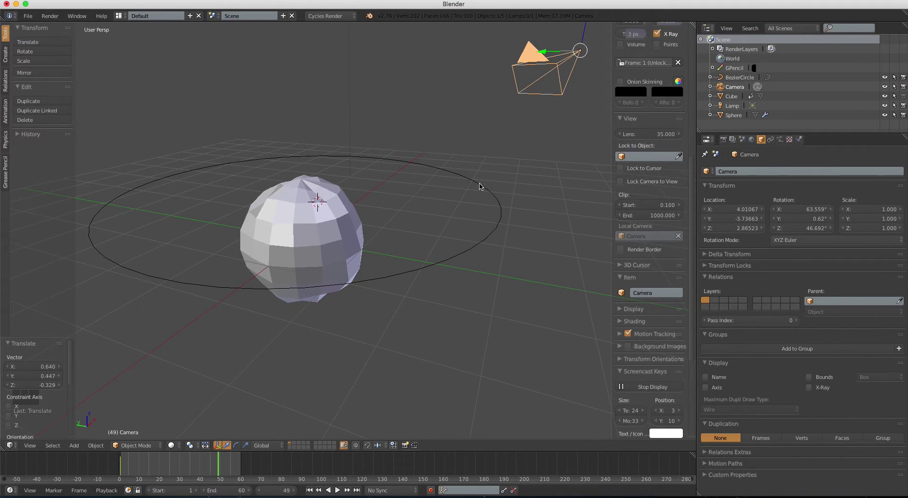
{"action": "right_click", "coordinate": [477, 186]}
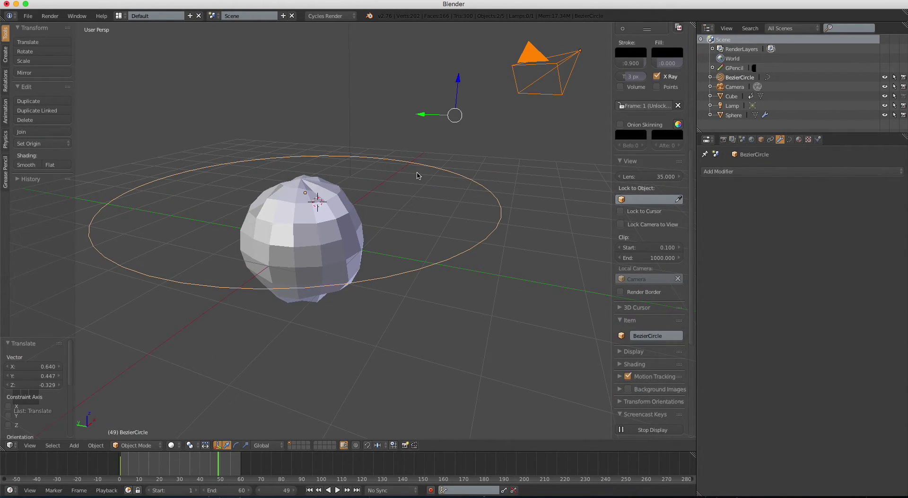
{"action": "key", "text": "ctrl+p"}
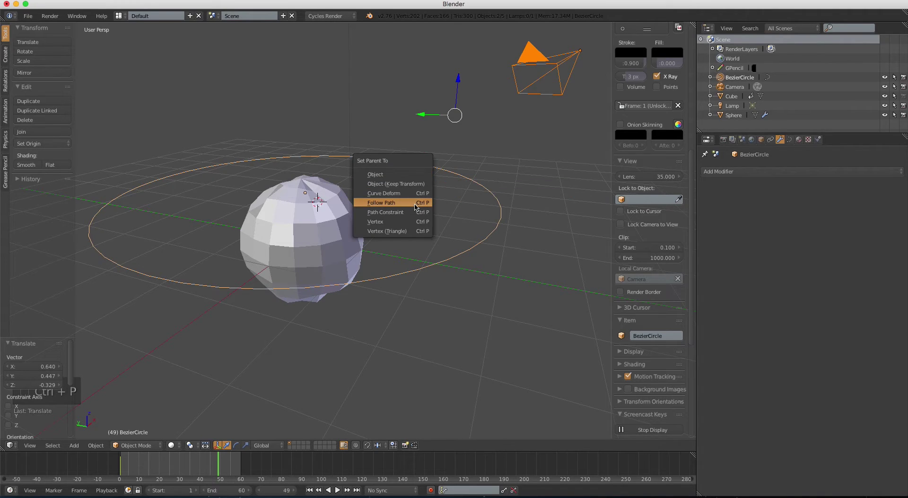
{"action": "left_click", "coordinate": [405, 204]}
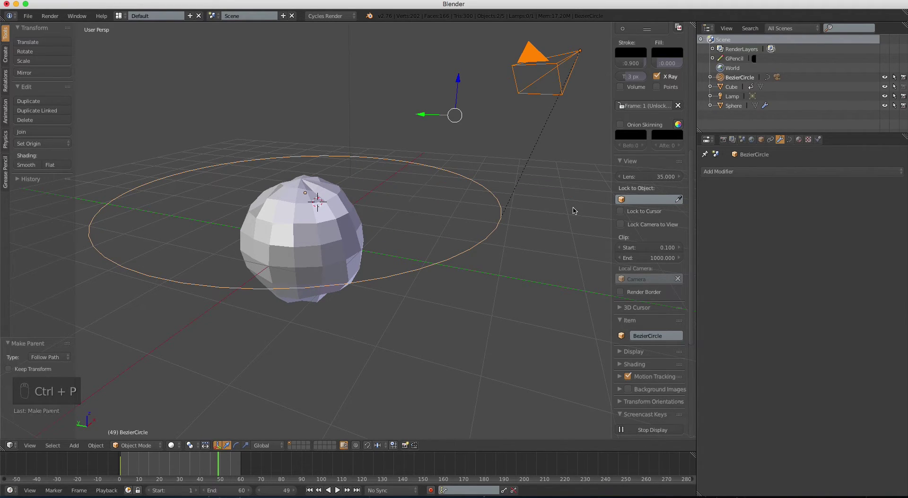
- Set the Bezier circle's Path Animation Frames to 600
{"action": "right_click", "coordinate": [464, 183]}
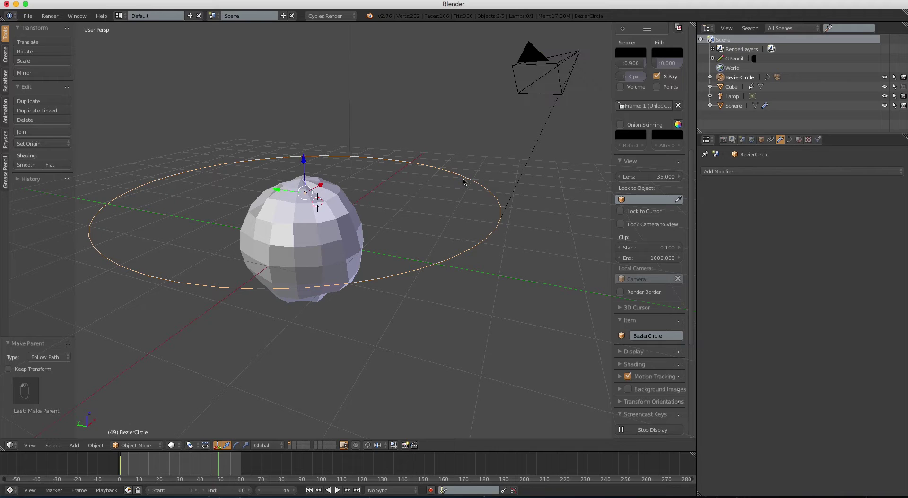
{"action": "left_click", "coordinate": [789, 139]}
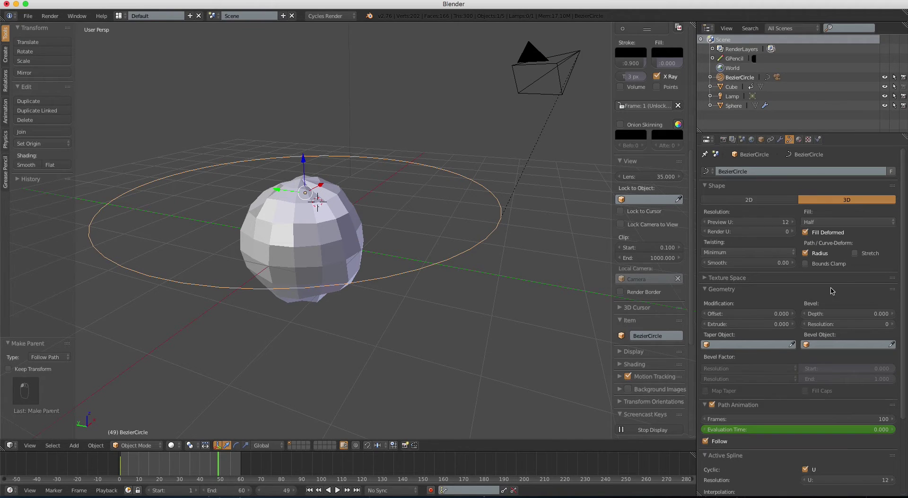
{"action": "left_click", "coordinate": [785, 419]}
{"action": "type", "text": "600"}
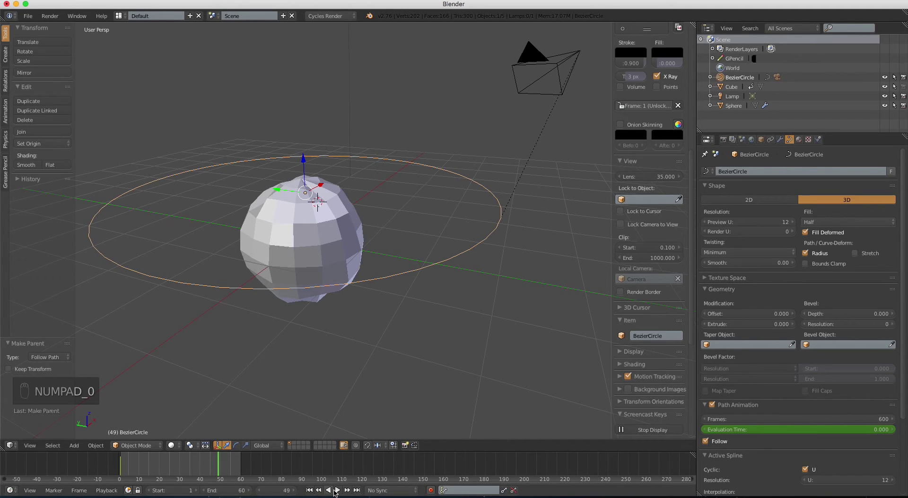
- Play the animation through the camera view to watch it circle the sphere, then stop playback
{"action": "left_click", "coordinate": [337, 491]}
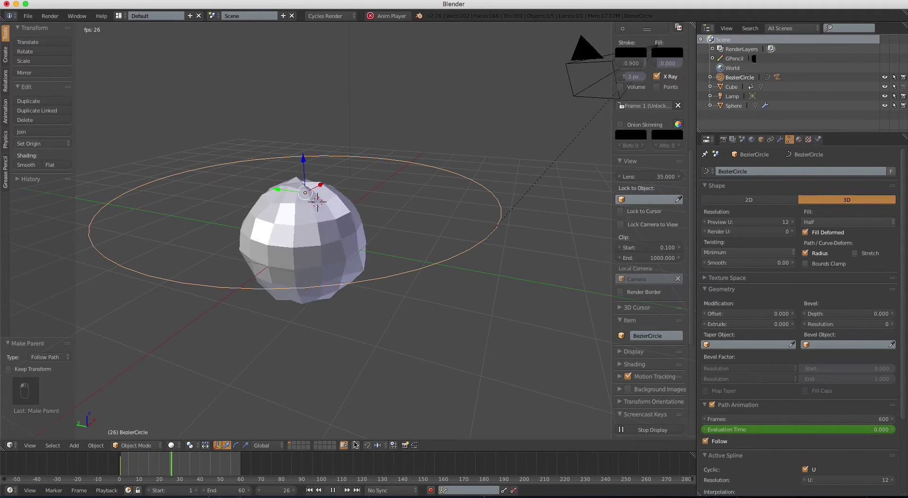
{"action": "key", "text": "Right"}
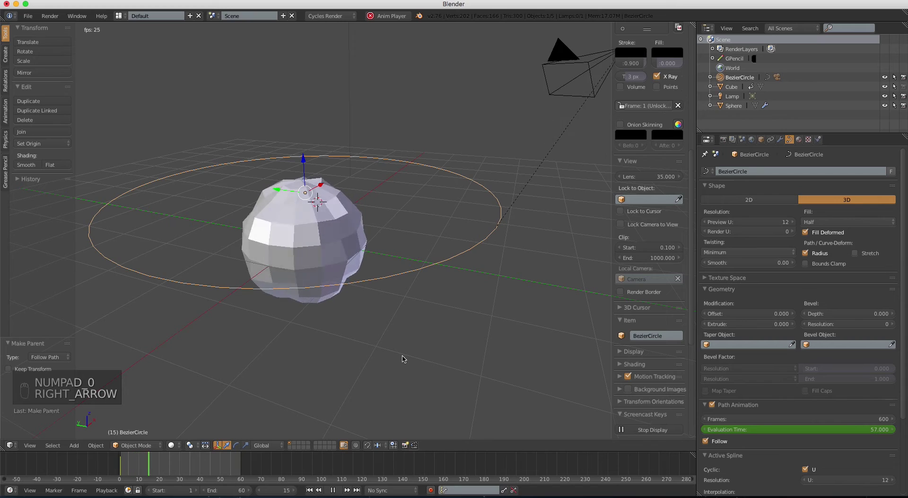
{"action": "key", "text": "KP_0"}
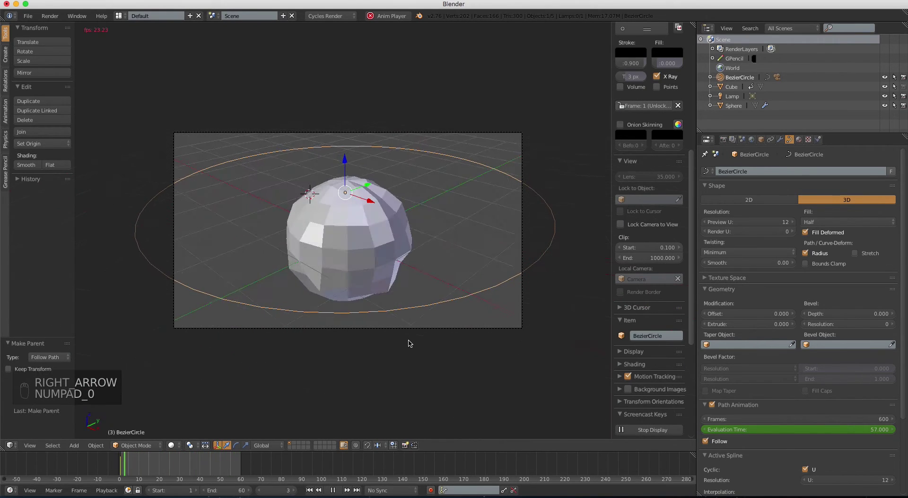
{"action": "left_click", "coordinate": [334, 490]}
{"action": "middle_click_drag", "start_coordinate": [336, 351], "coordinate": [422, 347]}
{"action": "scroll", "coordinate": [416, 343], "scroll_direction": "down", "scroll_amount": 3}
- Enable Use Nodes for the World and set its Background colour to a Hosek / Wilkie Sky Texture
{"action": "scroll", "coordinate": [774, 138], "scroll_direction": "down", "scroll_amount": 1}
{"action": "left_click", "coordinate": [751, 128]}
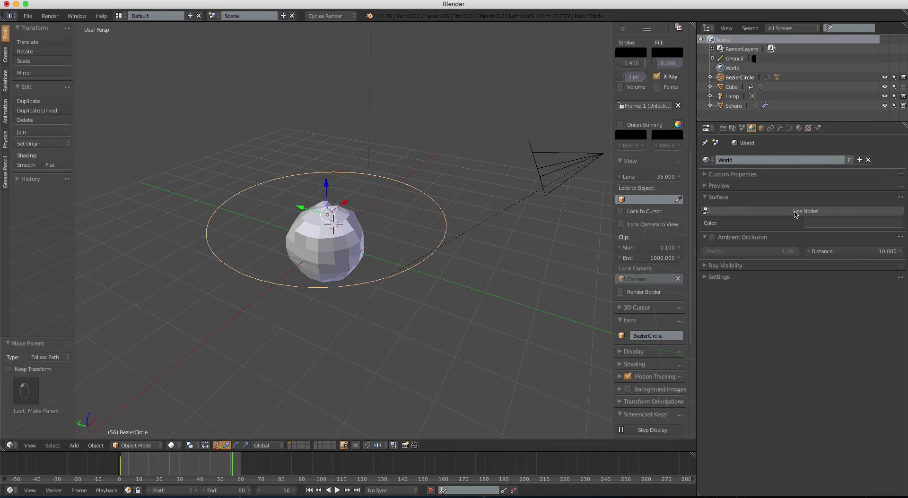
{"action": "left_click", "coordinate": [794, 212]}
{"action": "left_click", "coordinate": [880, 231]}
{"action": "left_click", "coordinate": [723, 207]}
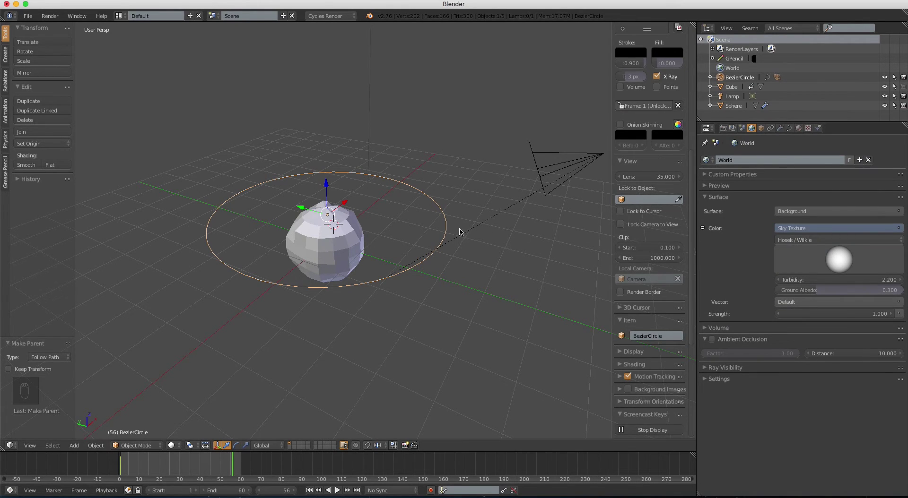
{"action": "middle_click_drag", "start_coordinate": [460, 232], "coordinate": [338, 232]}
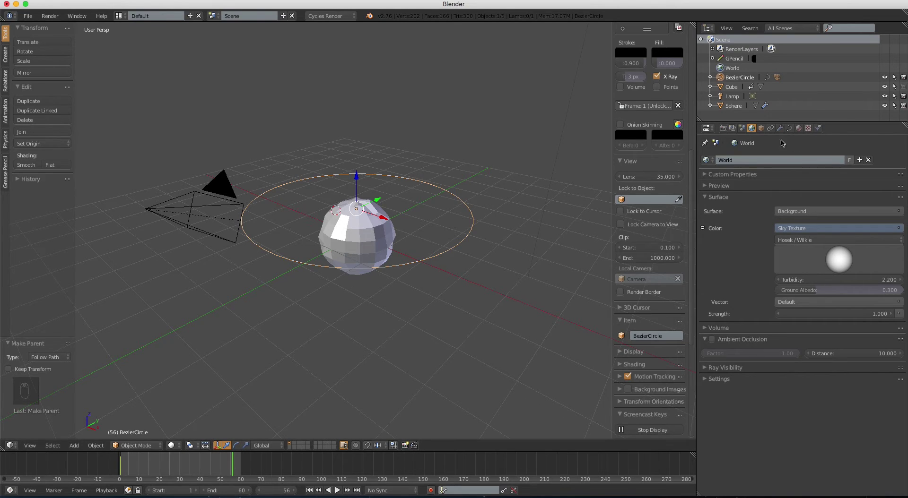
- Set the render resolution to 100% and the render device to CPU
{"action": "left_click", "coordinate": [722, 128]}
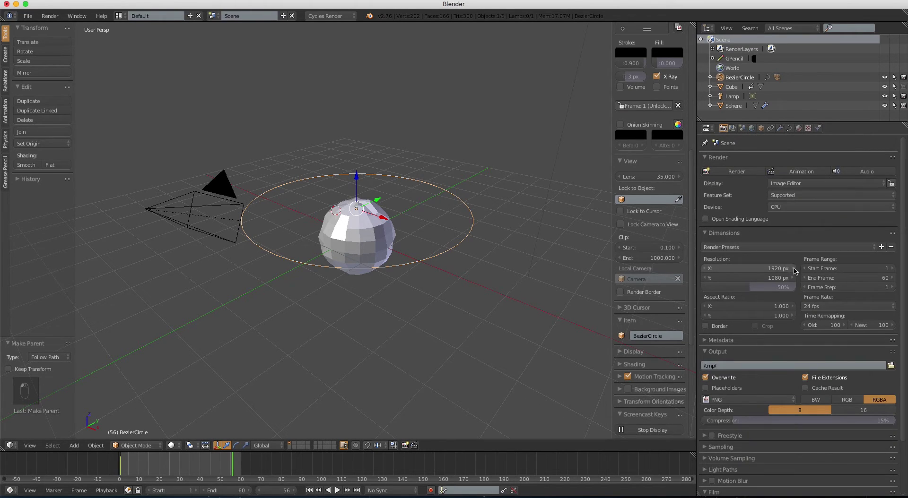
{"action": "left_click", "coordinate": [764, 289]}
{"action": "type", "text": "100"}
{"action": "key", "text": "Return"}
{"action": "left_click", "coordinate": [789, 208]}
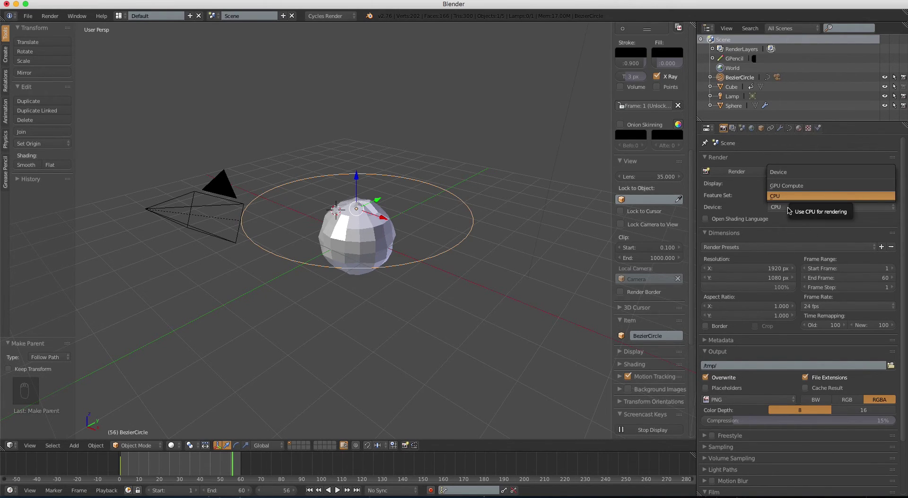
{"action": "left_click", "coordinate": [785, 196]}
- Expand Light Paths and set Filter Glossy to 0.5
{"action": "scroll", "coordinate": [776, 333], "scroll_direction": "down", "scroll_amount": 2}
{"action": "scroll", "coordinate": [775, 333], "scroll_direction": "down", "scroll_amount": 1}
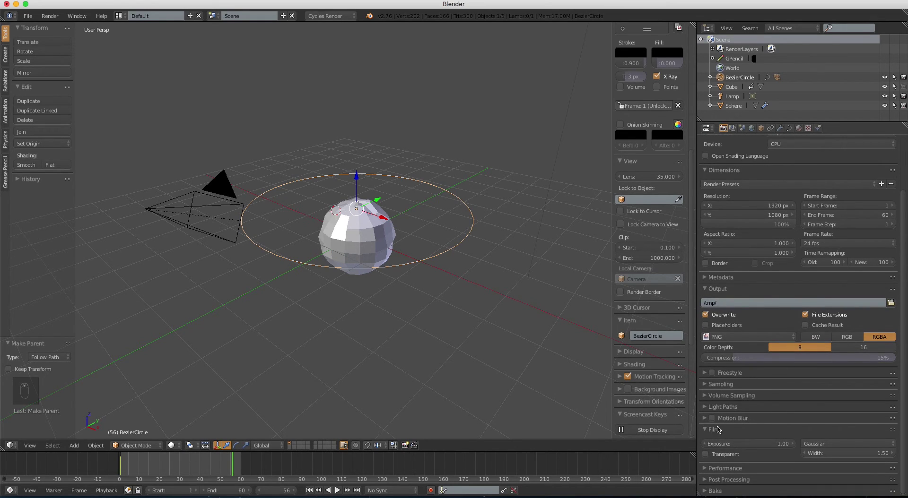
{"action": "left_click", "coordinate": [717, 408]}
{"action": "scroll", "coordinate": [719, 414], "scroll_direction": "down", "scroll_amount": 4}
{"action": "left_click", "coordinate": [748, 405]}
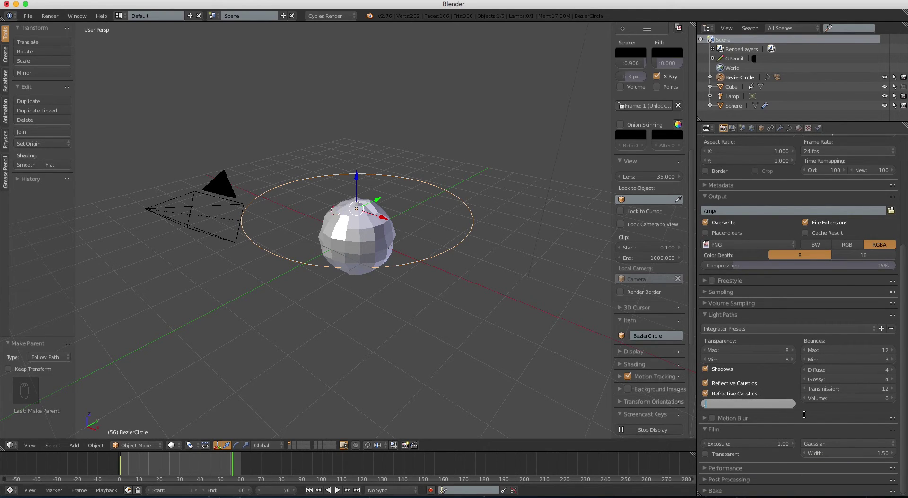
{"action": "type", "text": "0.5"}
{"action": "key", "text": "Return"}
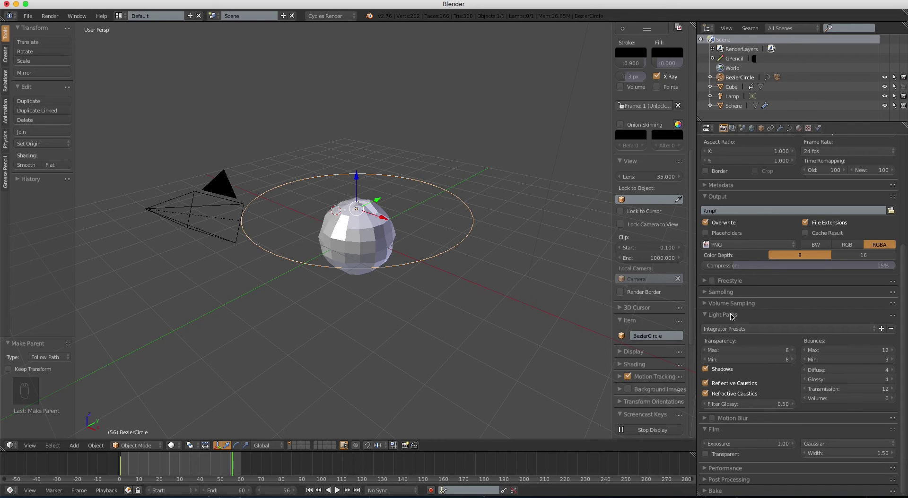
{"action": "key", "text": "KP_4"}
{"action": "key", "text": "KP_4"}
{"action": "key", "text": "KP_8"}
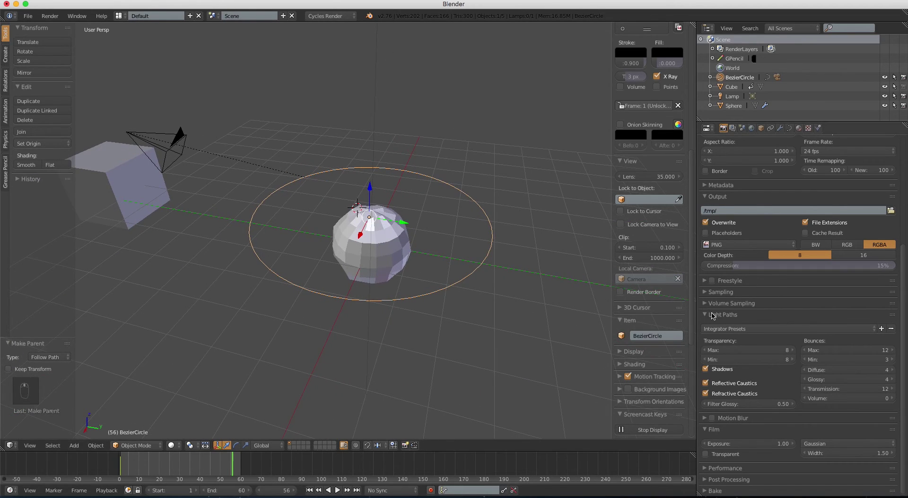
- Preview the scene in rendered shading, then view the blue sphere against the sky through the camera
{"action": "scroll", "coordinate": [713, 316], "scroll_direction": "up", "scroll_amount": 7}
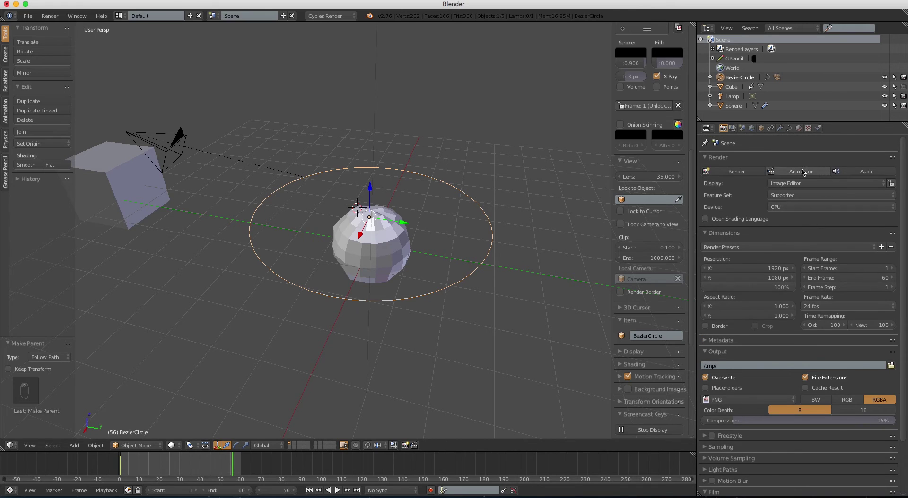
{"action": "middle_click_drag", "start_coordinate": [293, 236], "coordinate": [423, 233]}
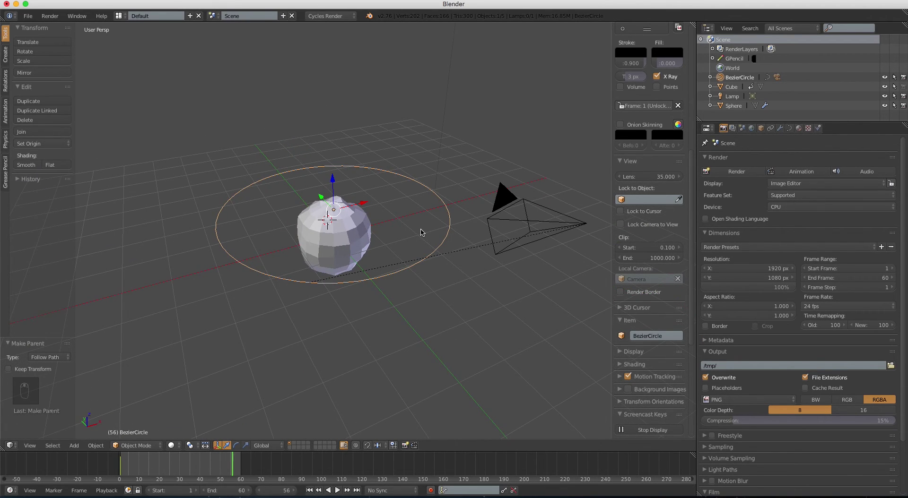
{"action": "key", "text": "shift+z"}
{"action": "key", "text": "shift+z"}
{"action": "key", "text": "KP_0"}
{"action": "key", "text": "shift+z"}
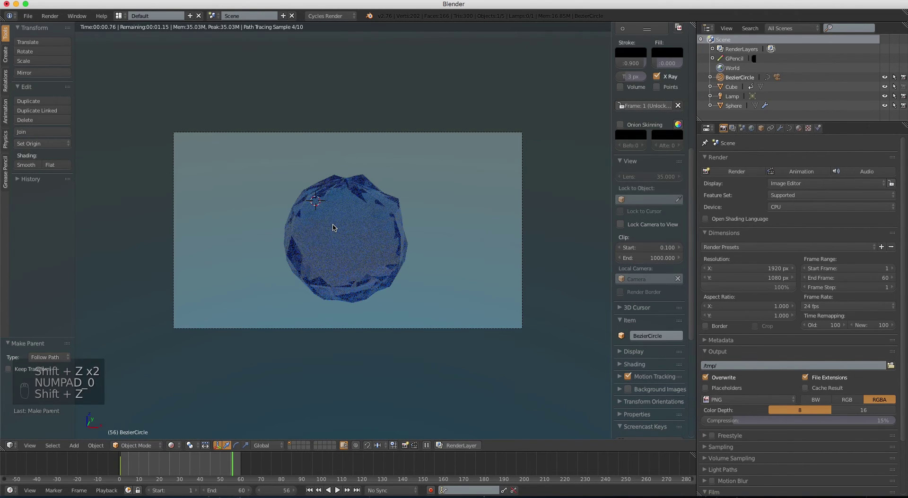
{"action": "key", "text": "shift+z"}
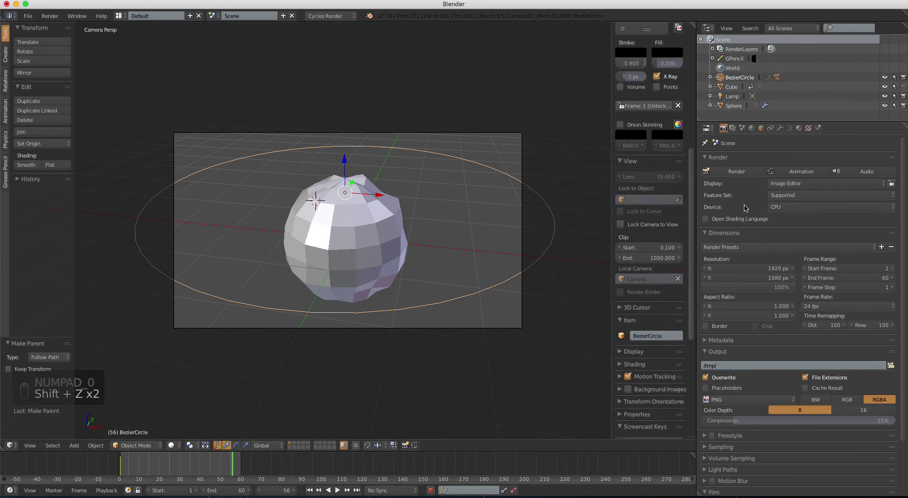